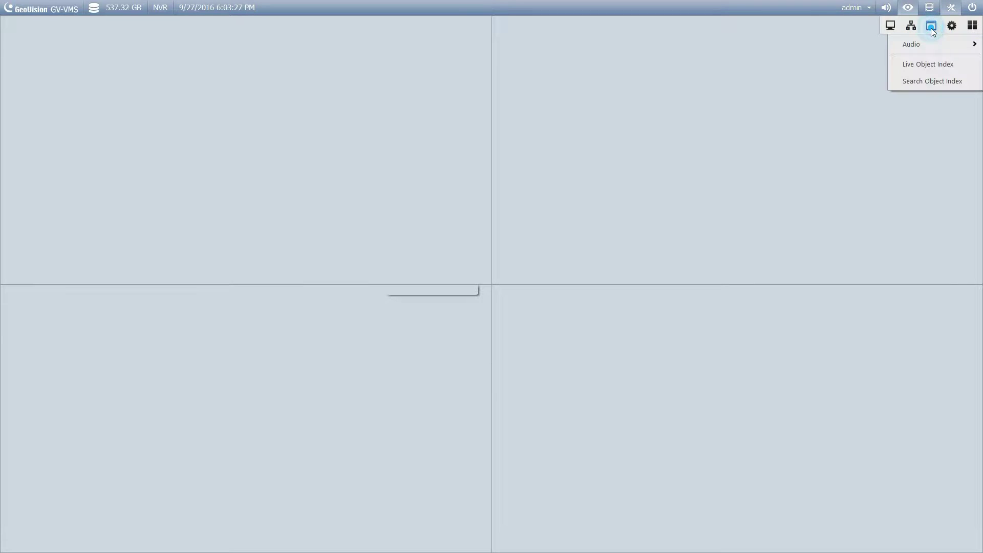
Switch to playback of Camera1's recorded footage on the 9/27/2016 timeline
left_click(951, 26)
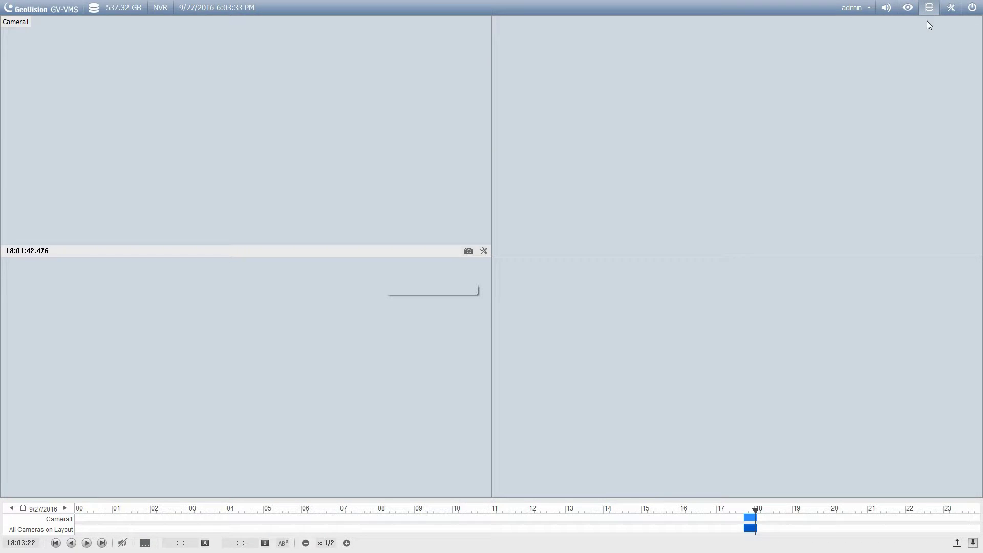
Open the Backup dialog from the extra toolbar's backup and export tools list
left_click(951, 13)
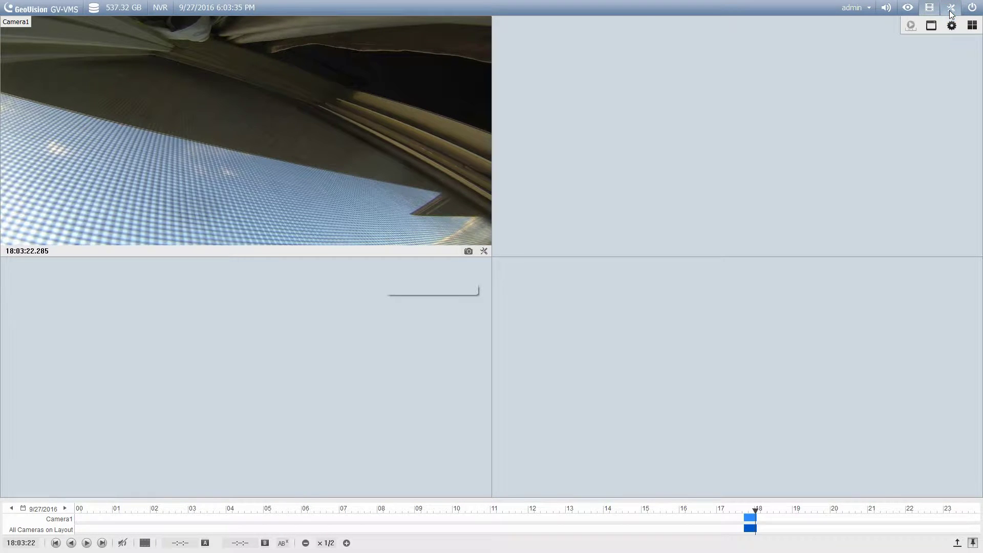
left_click(935, 26)
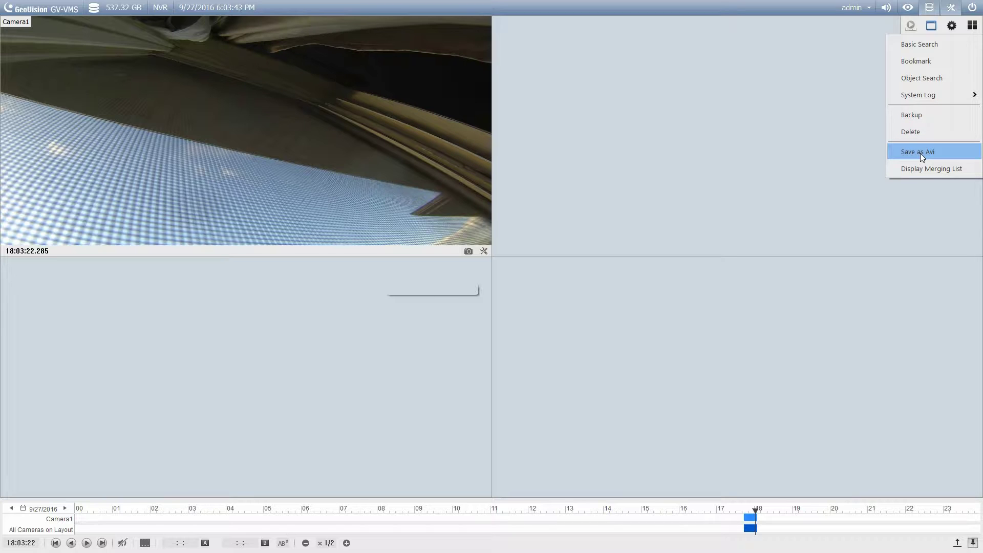
left_click(920, 114)
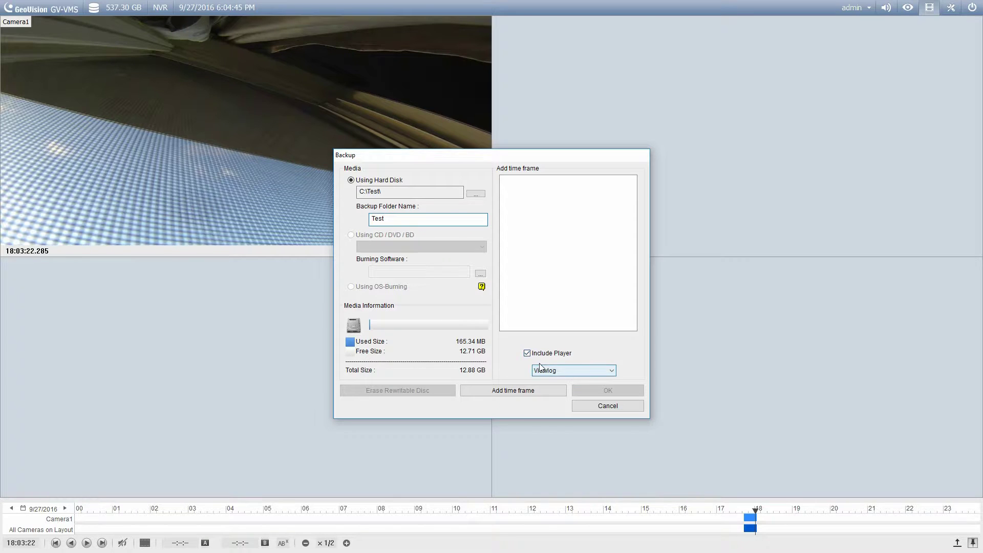
Toggle Include Player off and back on so the Viewlog player stays in the backup
left_click(527, 353)
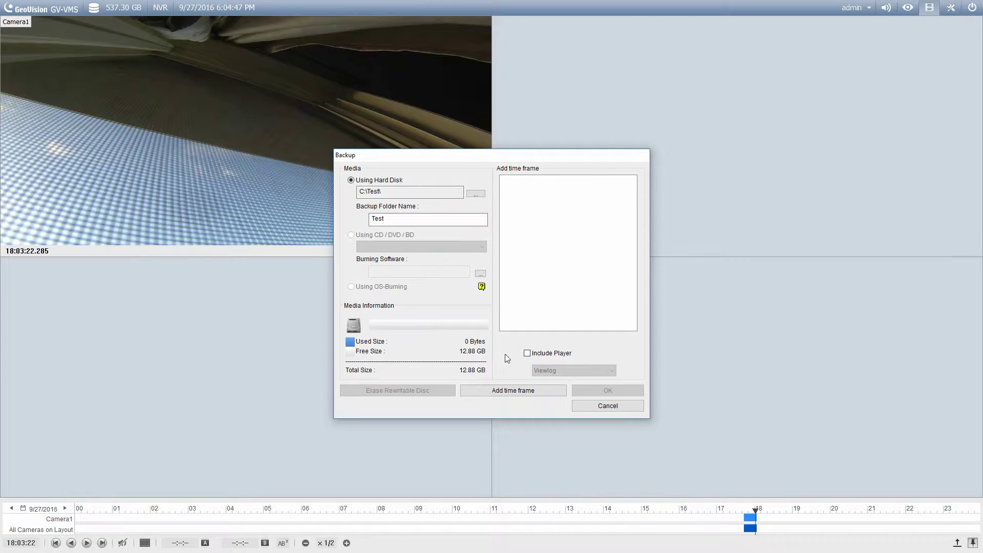
left_click(528, 354)
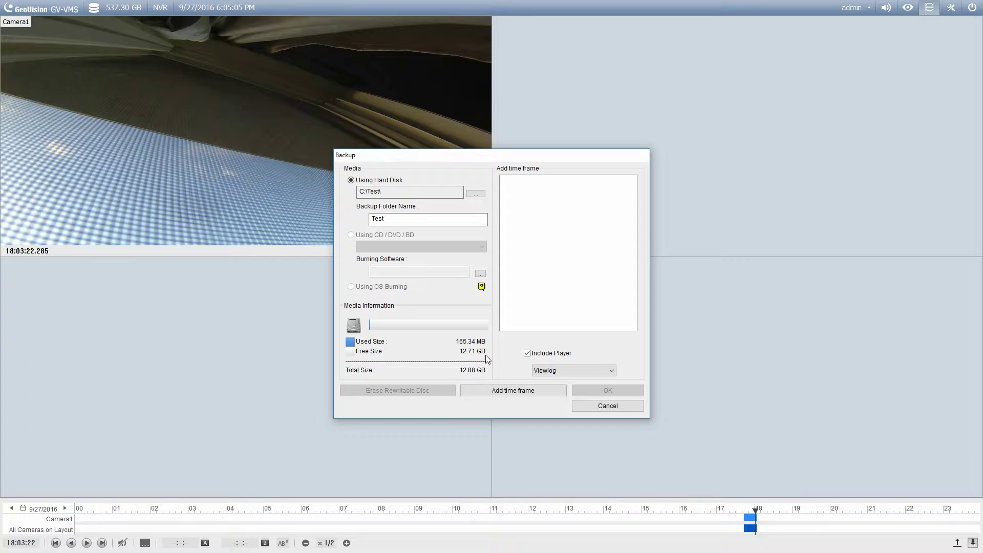
Add a 9/27/2016 Camera1 backup time frame with the start hour set to 7
left_click(510, 391)
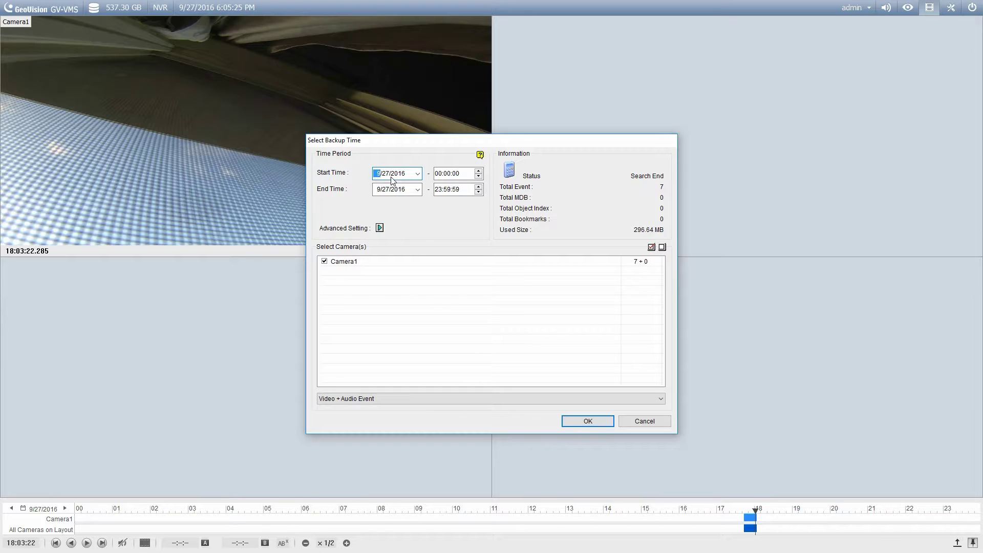
left_click(439, 174)
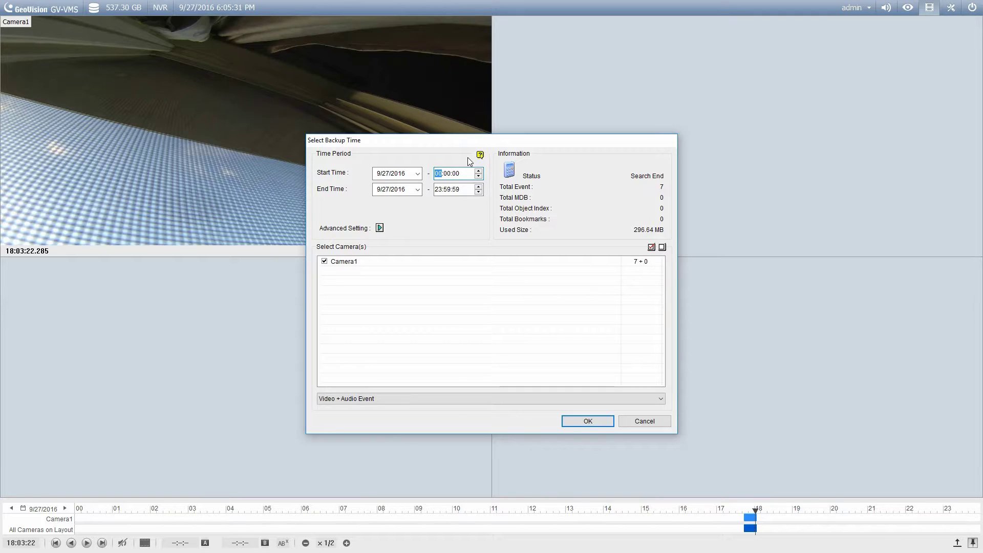
type("7")
left_click(581, 422)
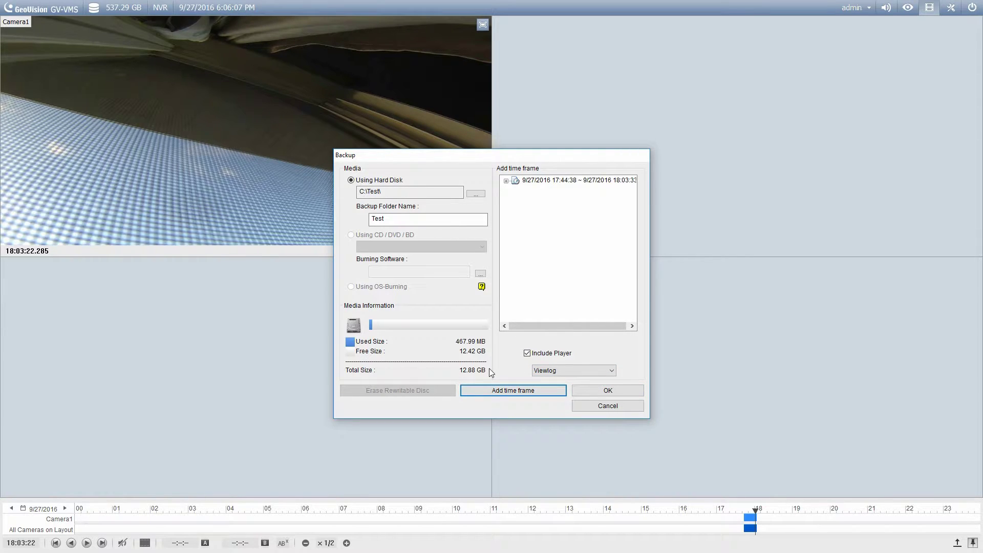
Open Select Backup Time again to add a second Camera1 time frame
left_click(505, 389)
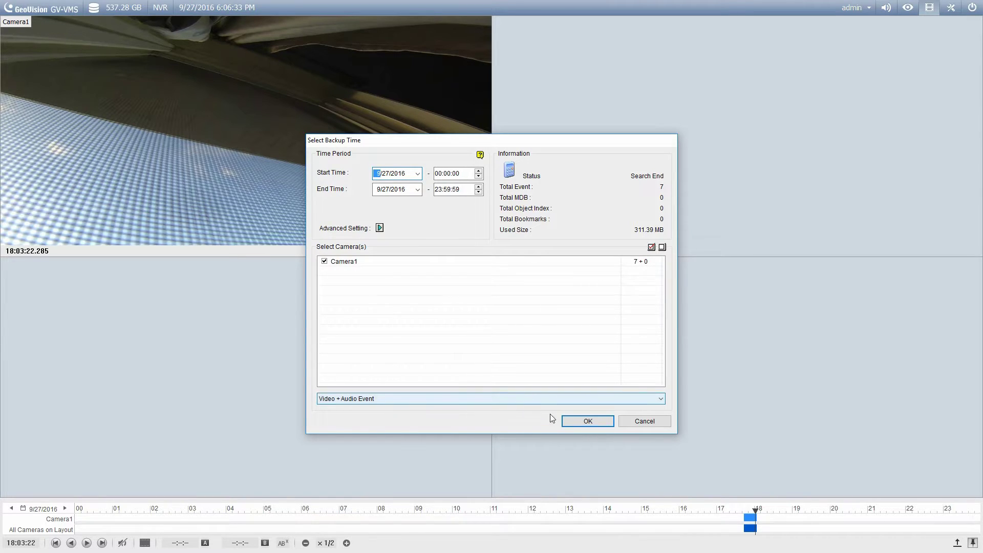
Confirm the second 9/27/2016 time frame, bringing the backup to 779.38 MB
left_click(584, 421)
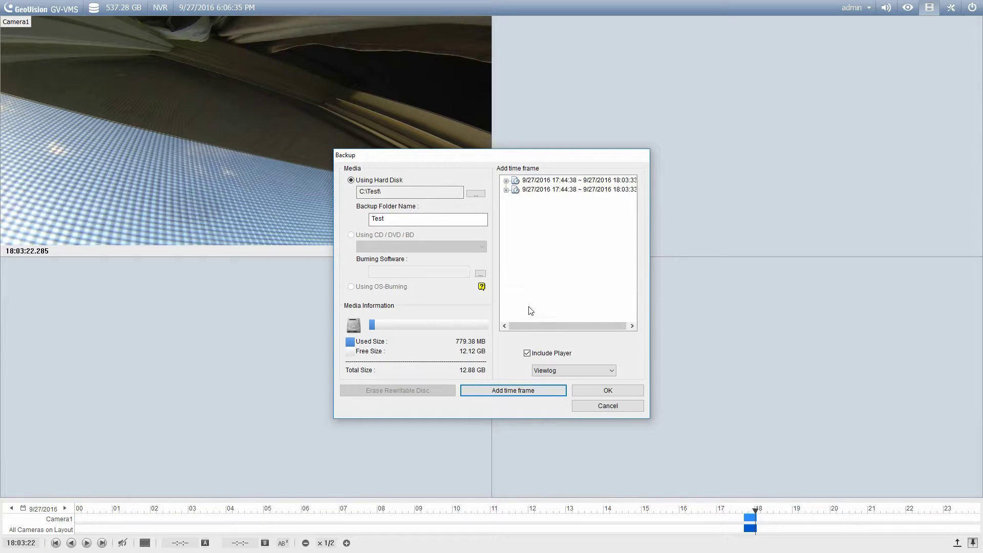
Start copying the backup to C:\Test\, cancel partway, and keep the already-copied files
left_click(605, 393)
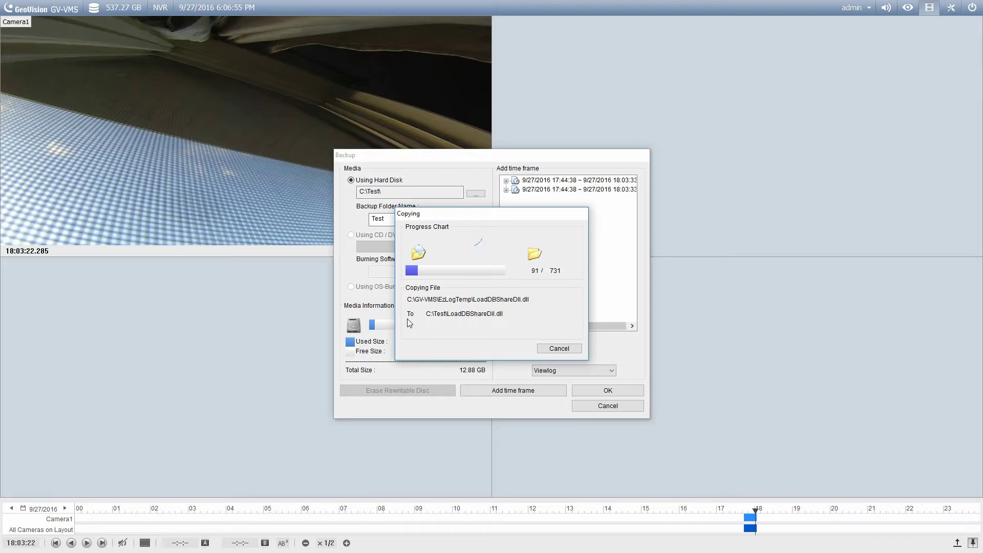
left_click(556, 350)
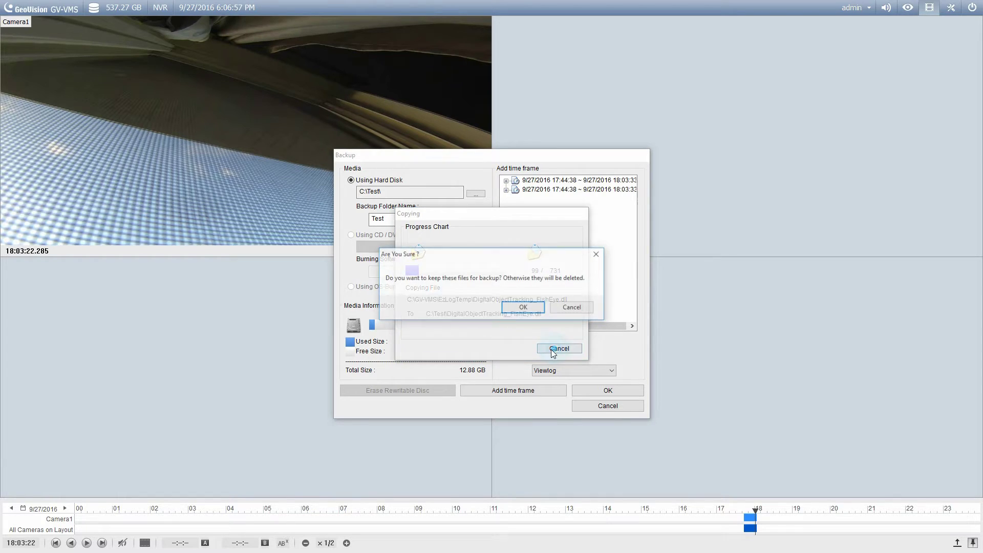
left_click(524, 308)
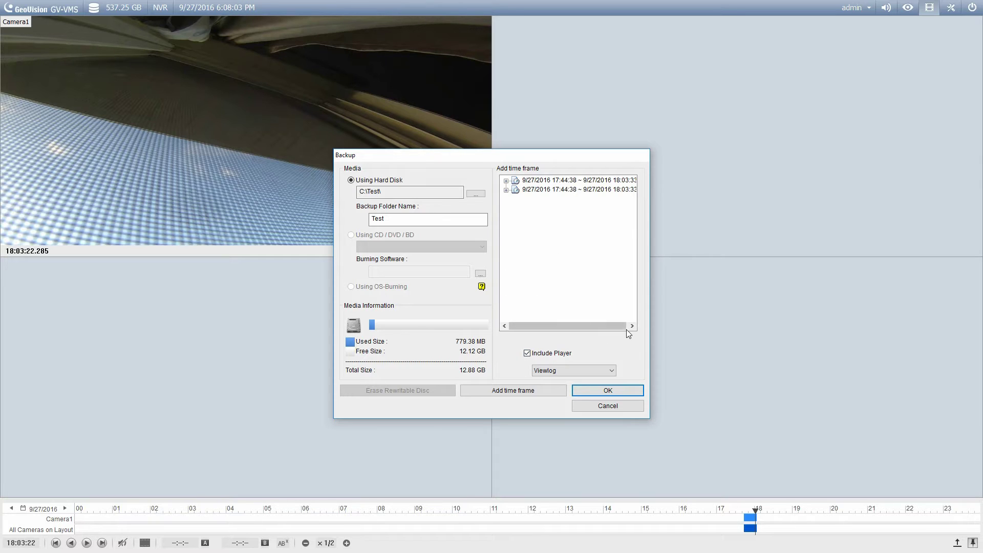
Keep Viewlog as the included player and close the backup settings
left_click(574, 370)
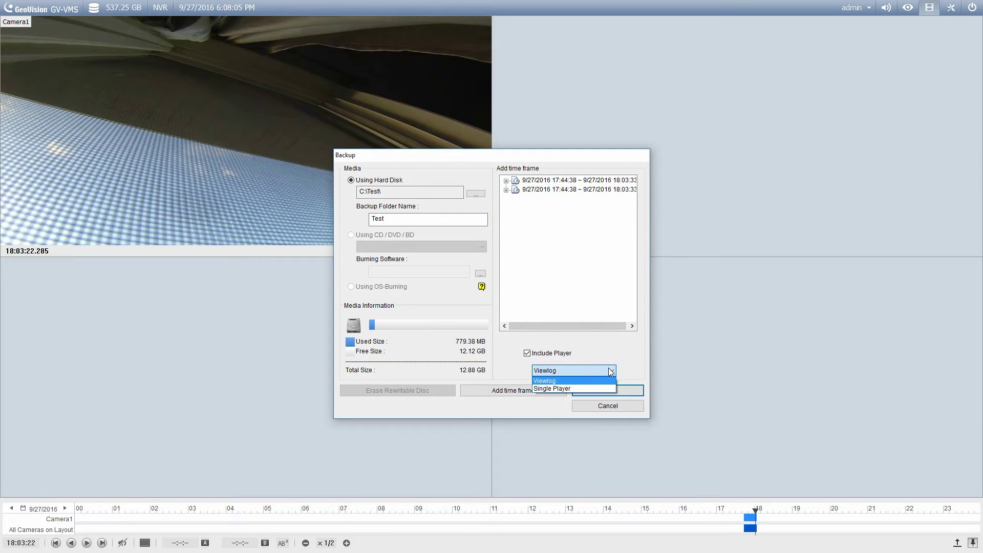
left_click(553, 379)
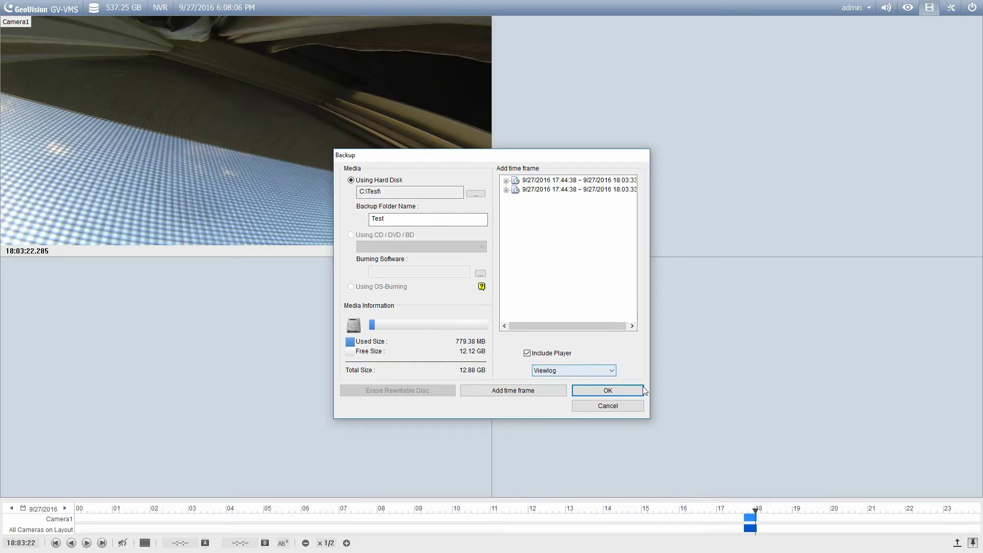
left_click(603, 407)
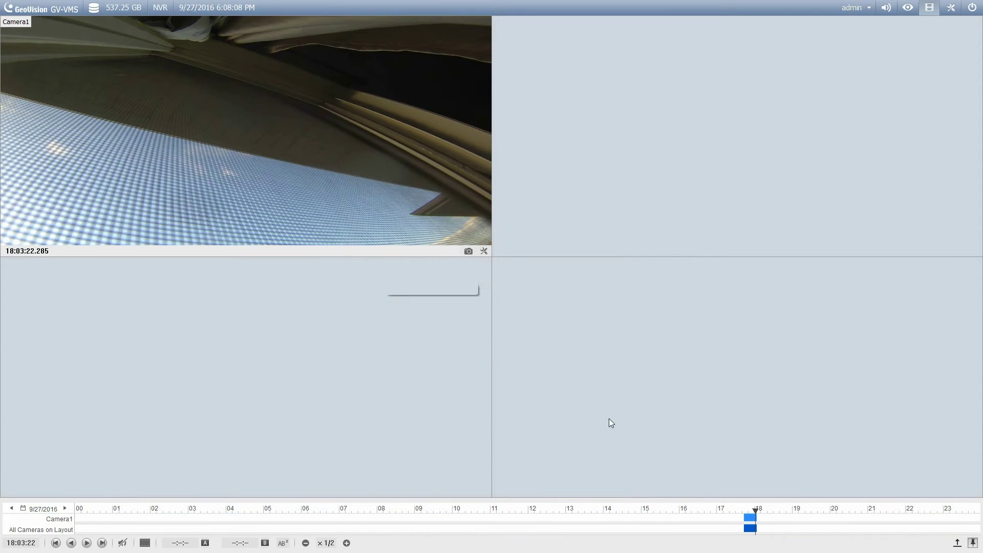
Return to the recorded footage view and open Save as AVI from the Tools list
left_click(930, 11)
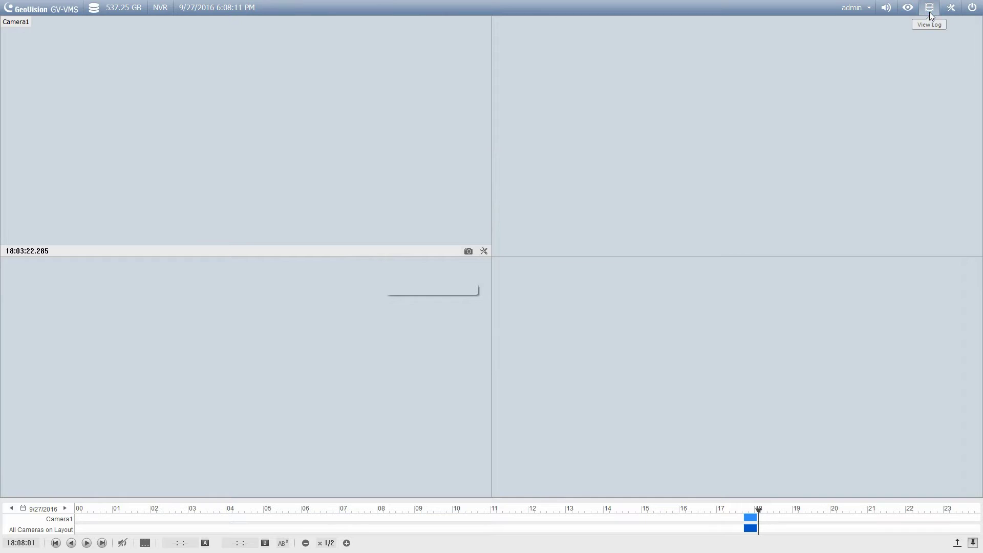
left_click(953, 9)
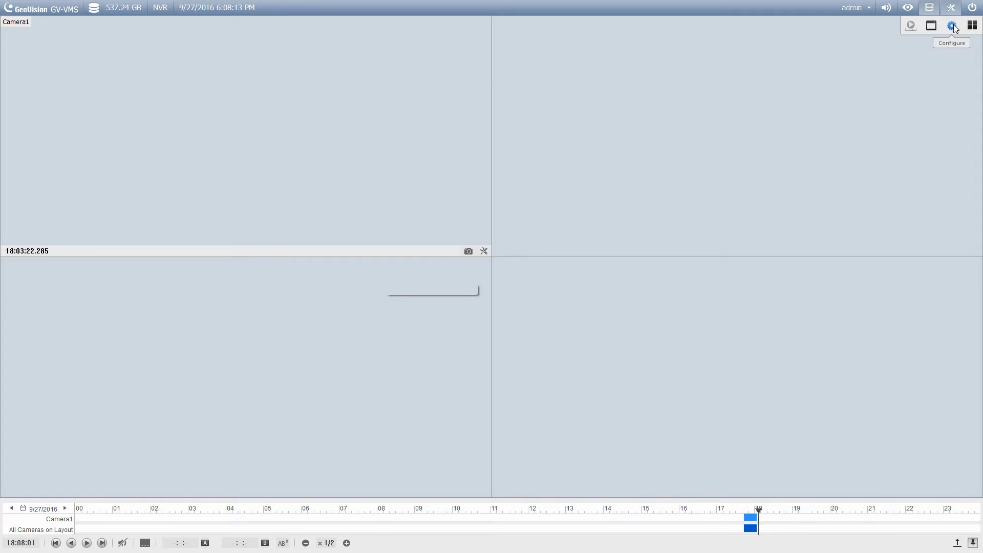
left_click(938, 29)
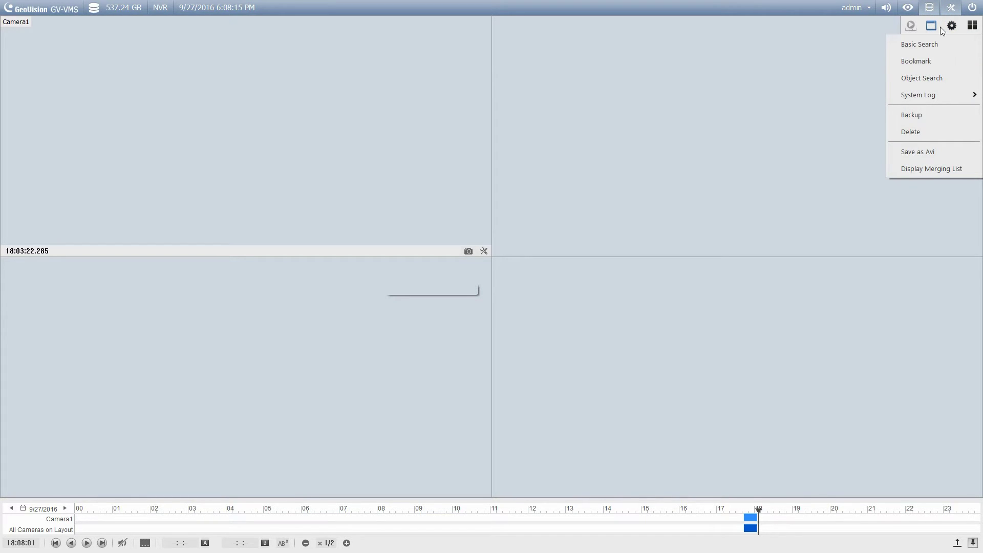
left_click(919, 160)
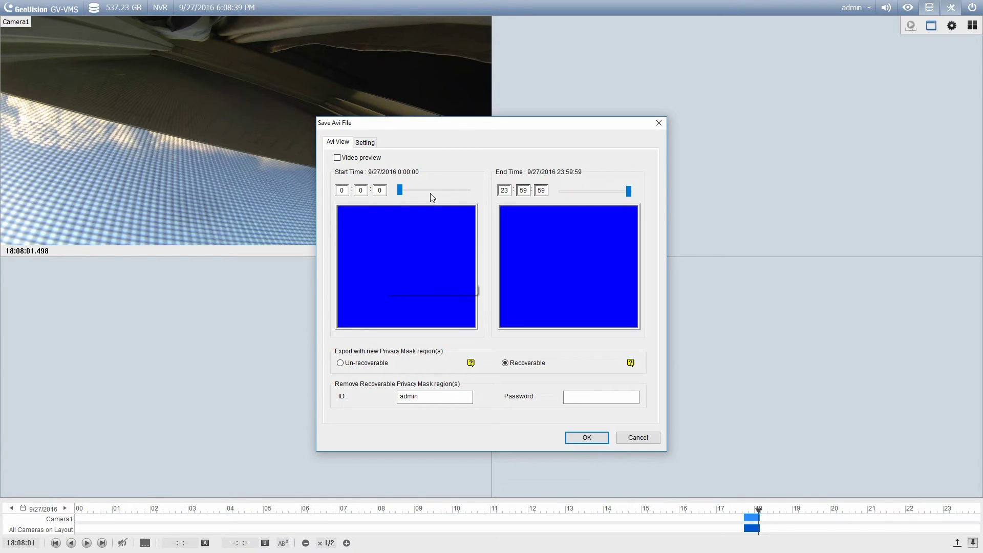
Set the AVI export range to 10:54:32–17:59:59 on 9/27/2016 and view the codec list
left_click_drag(400, 193, 430, 196)
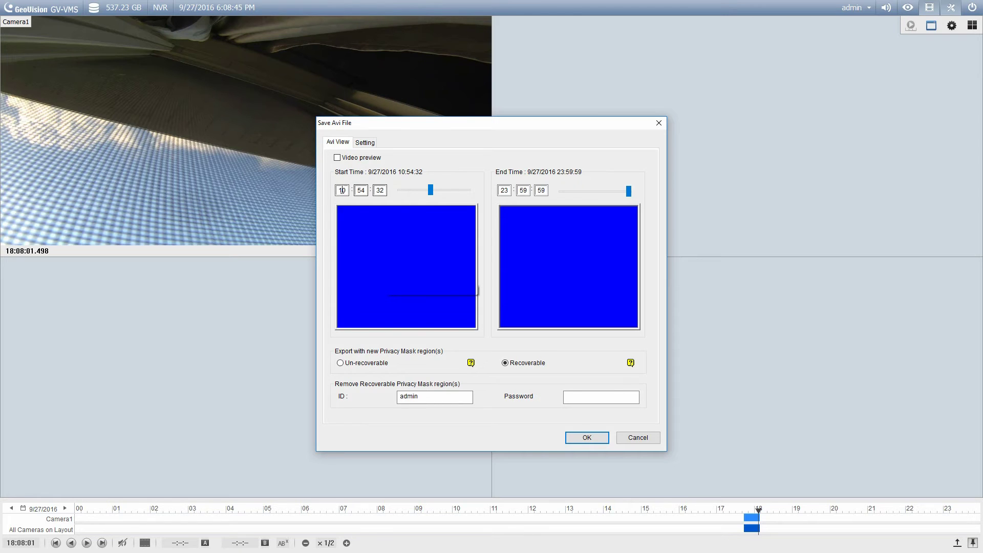
left_click(342, 190)
left_click_drag(629, 192, 613, 195)
left_click(366, 143)
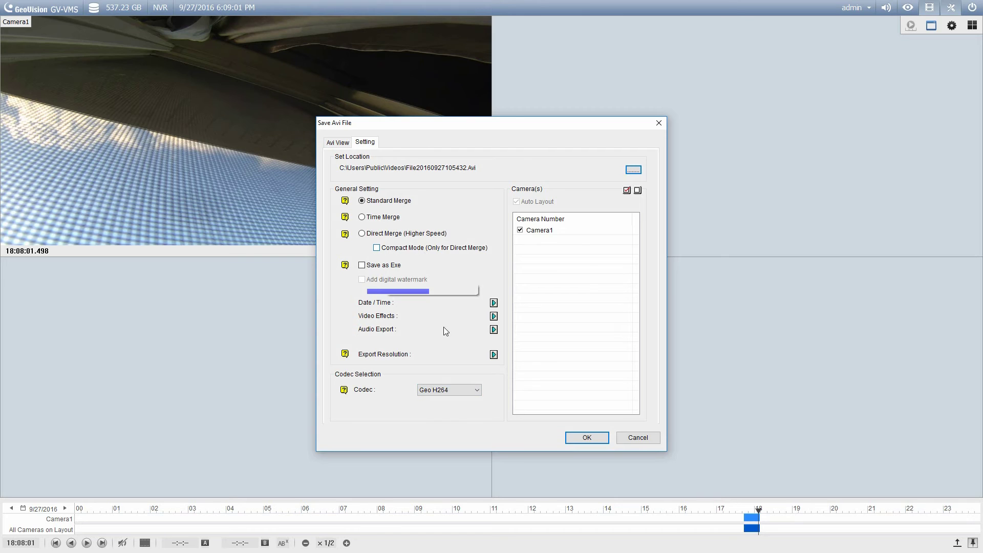
left_click(442, 389)
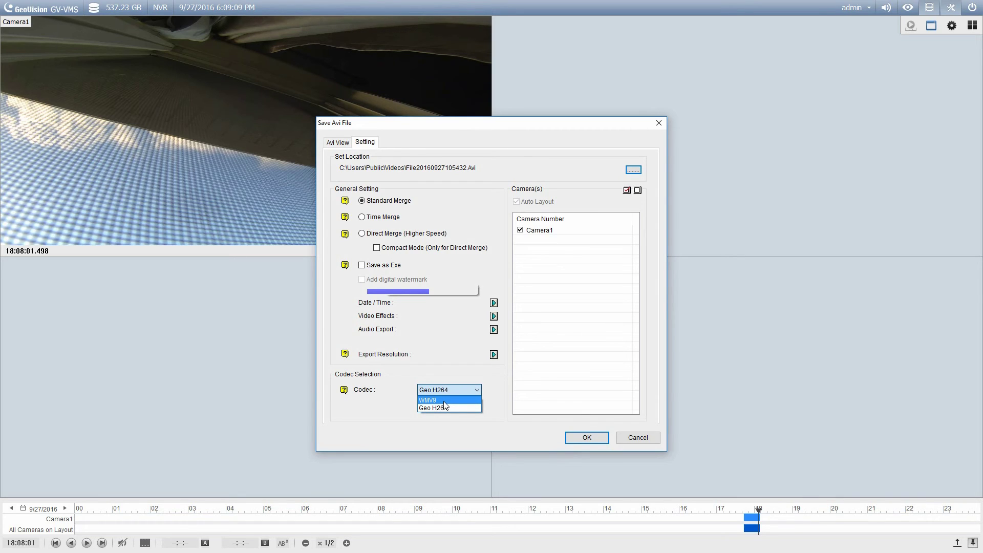
Choose the WMV9 codec, keeping the default save path File20160927105432.Avi
left_click(444, 401)
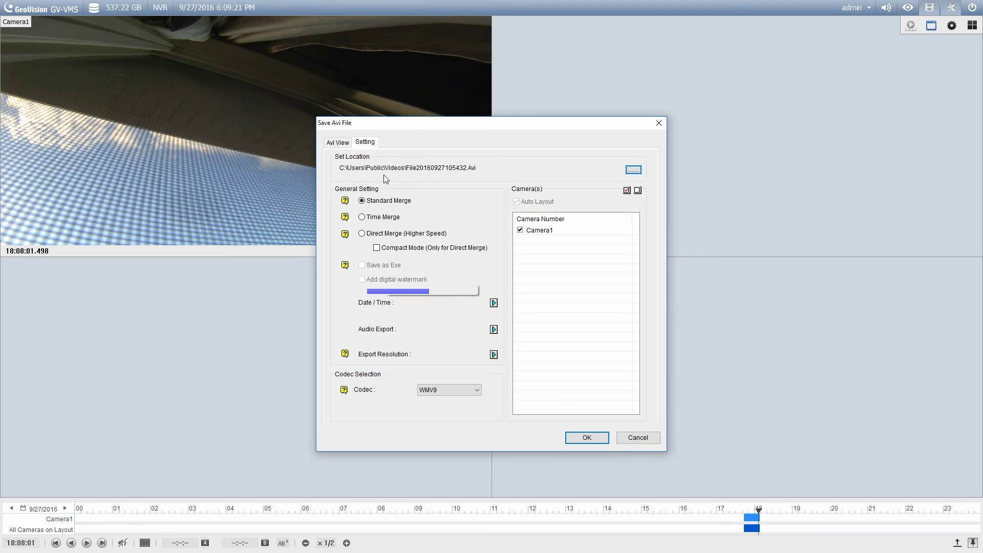
left_click(634, 170)
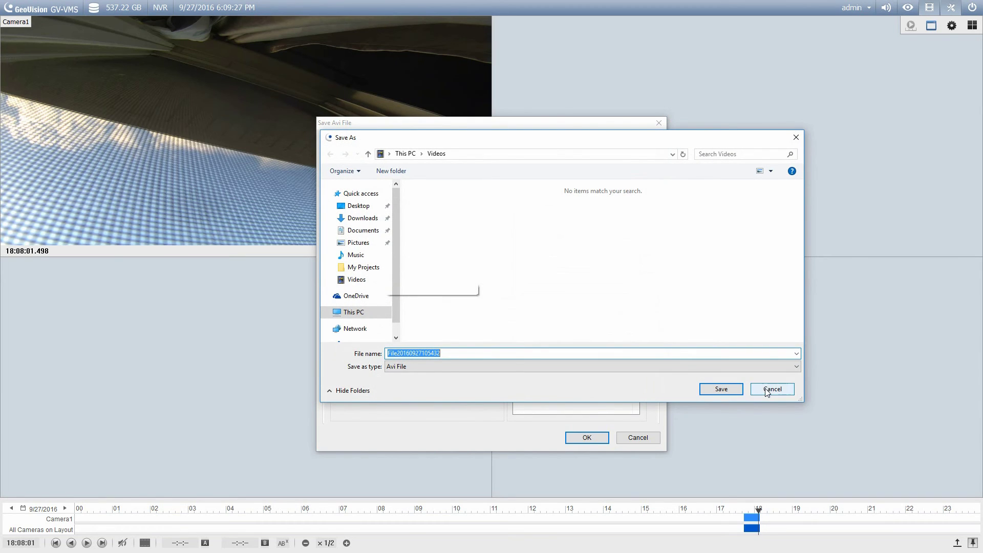
left_click(757, 388)
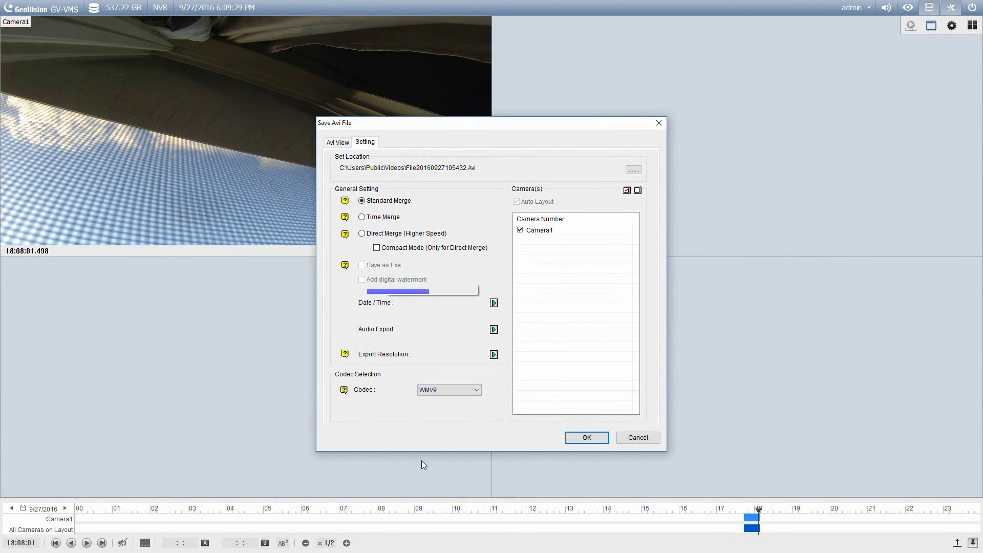
Confirm the 10:54:32–17:59:59 range on 9/27/2016 and start the AVI export to C:\Users\Public\Videos
left_click(336, 142)
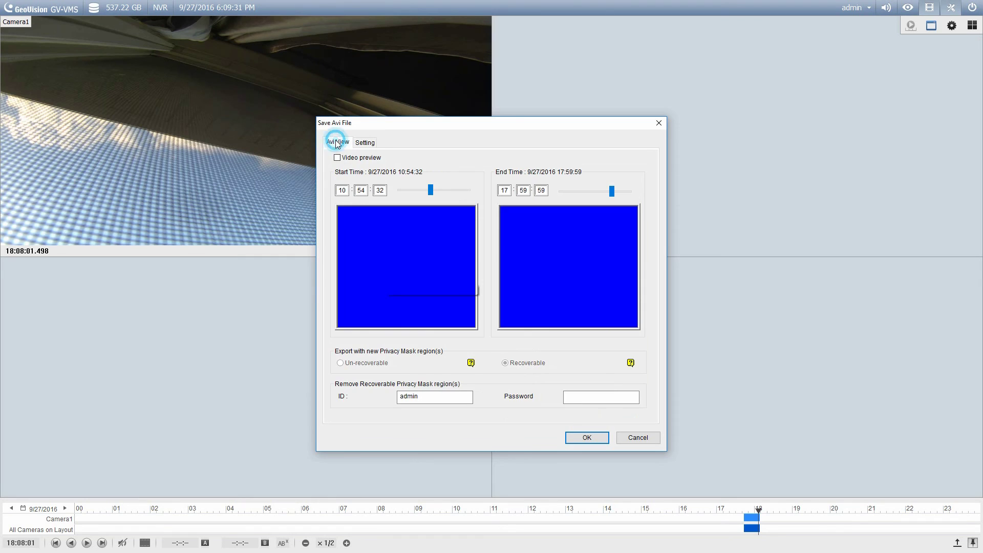
left_click(593, 438)
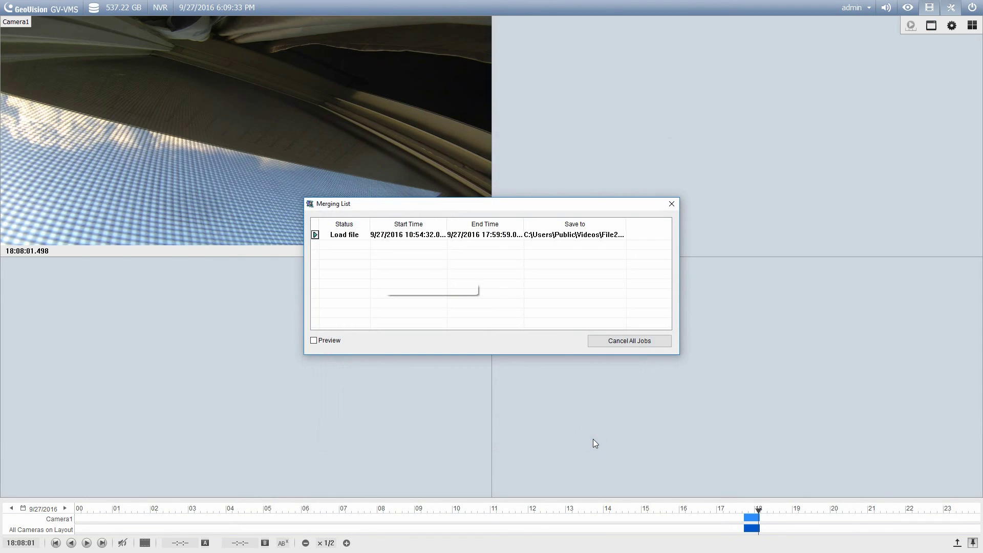